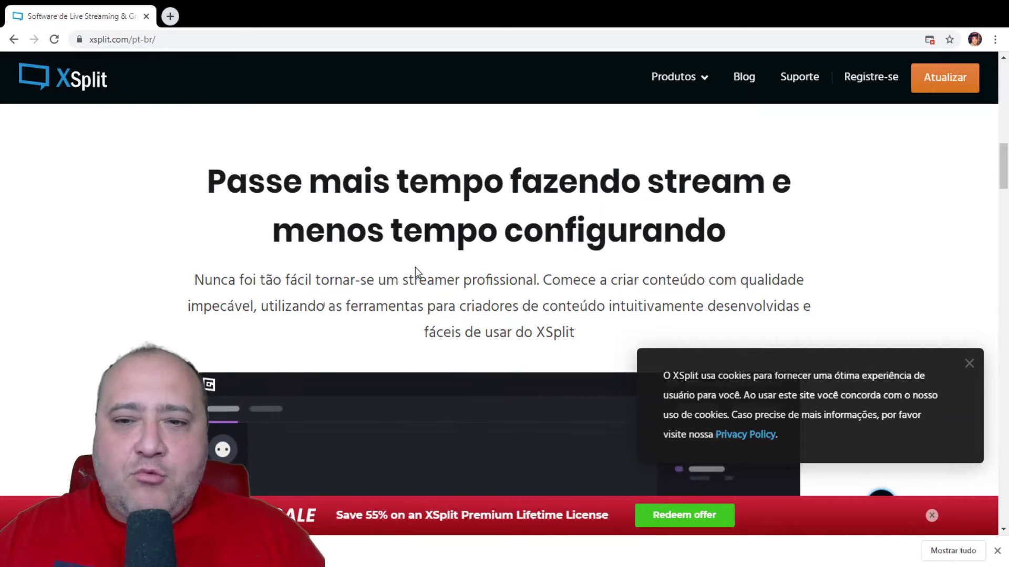
Look through the XSplit home page down to the JOGOS section and return to its beginning
scroll(373, 239, down, 4)
scroll(378, 233, down, 1)
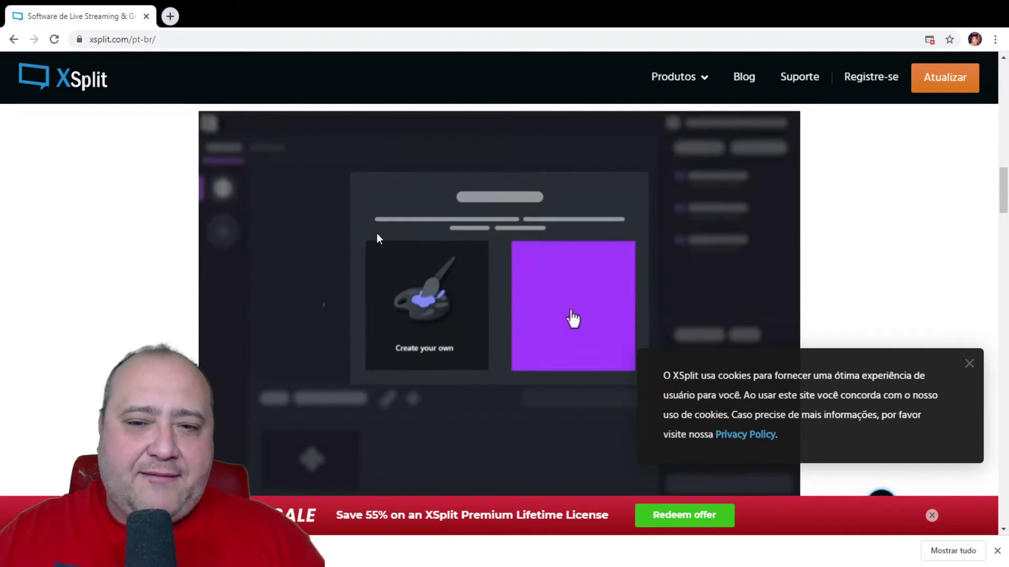
scroll(411, 408, down, 3)
scroll(412, 408, down, 5)
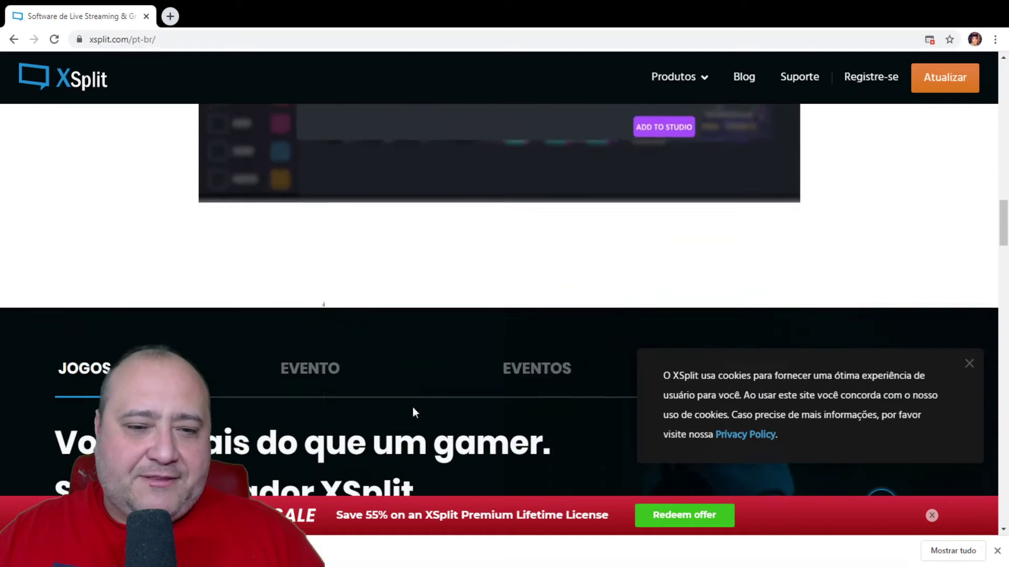
click(1004, 239)
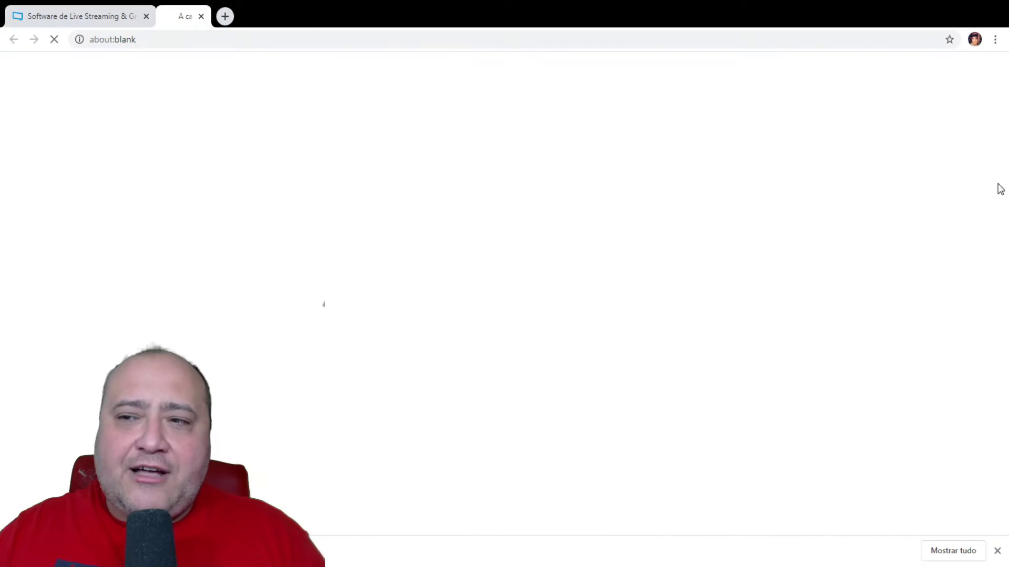
click(295, 16)
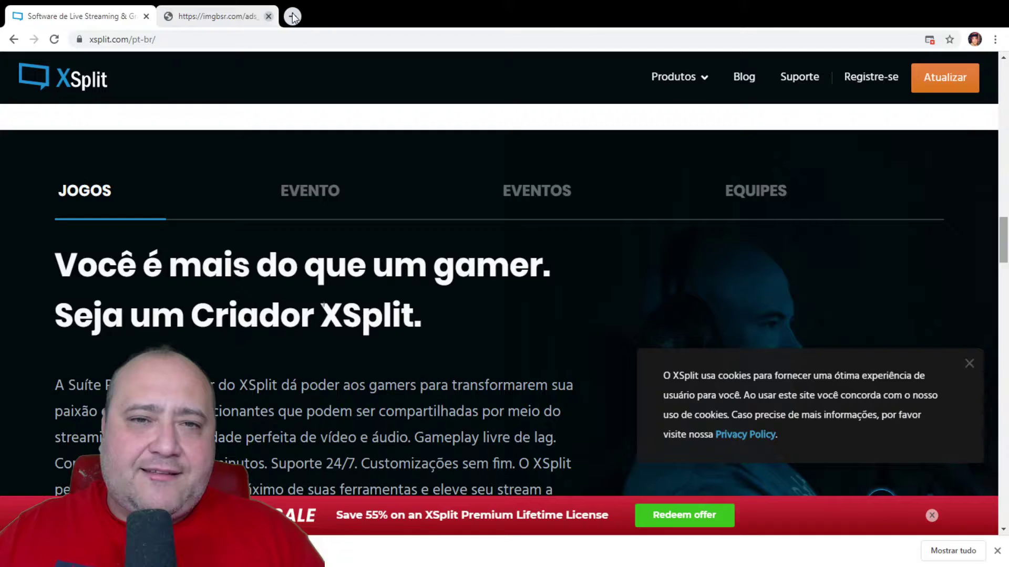
scroll(1002, 234, down, 3)
scroll(1003, 234, up, 3)
drag(1002, 234, 1002, 74)
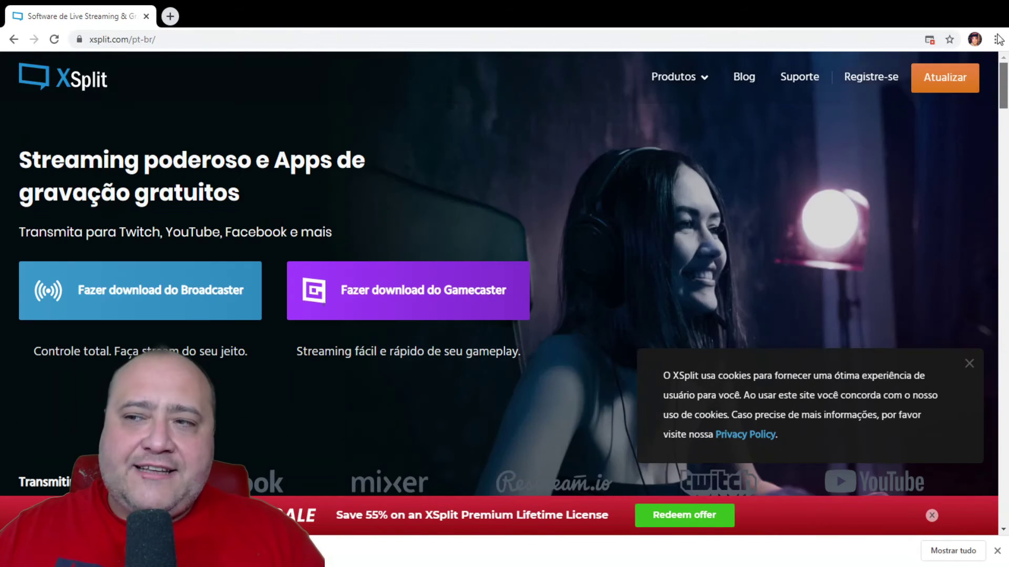
Download XSplit Broadcaster from the XSplit home page, view the download page and go back
click(163, 300)
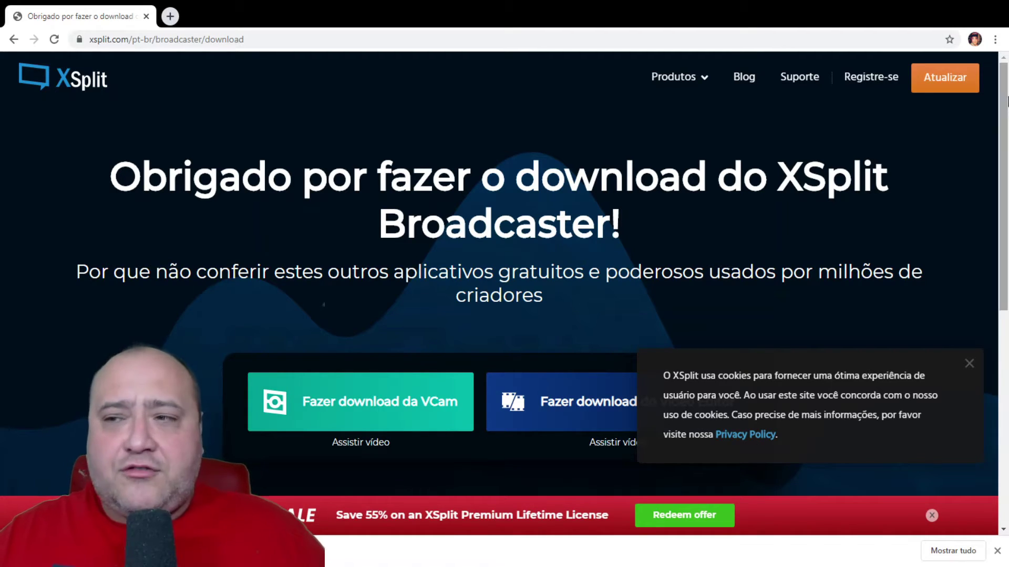
drag(1005, 91, 1004, 131)
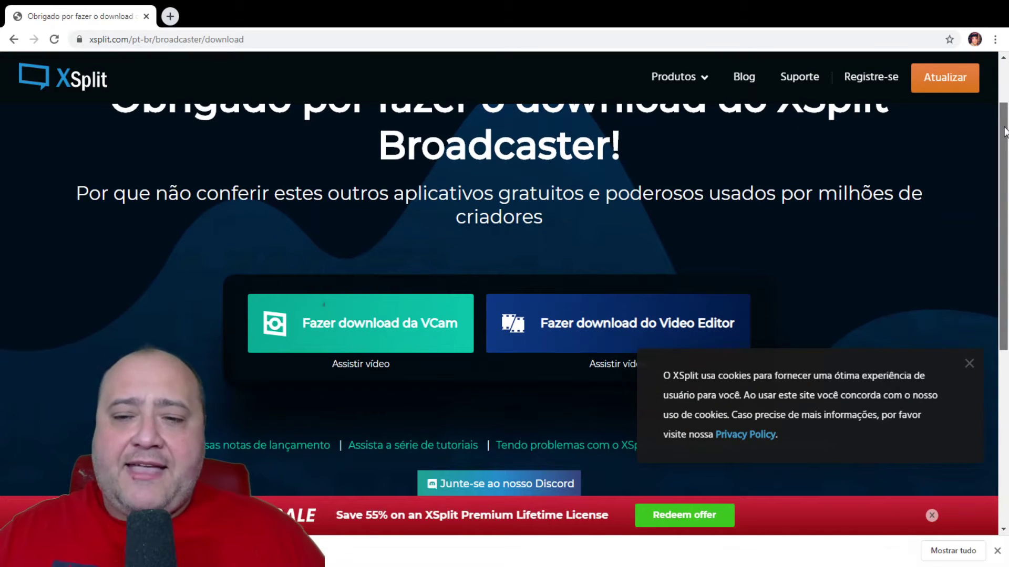
drag(1005, 132, 992, 89)
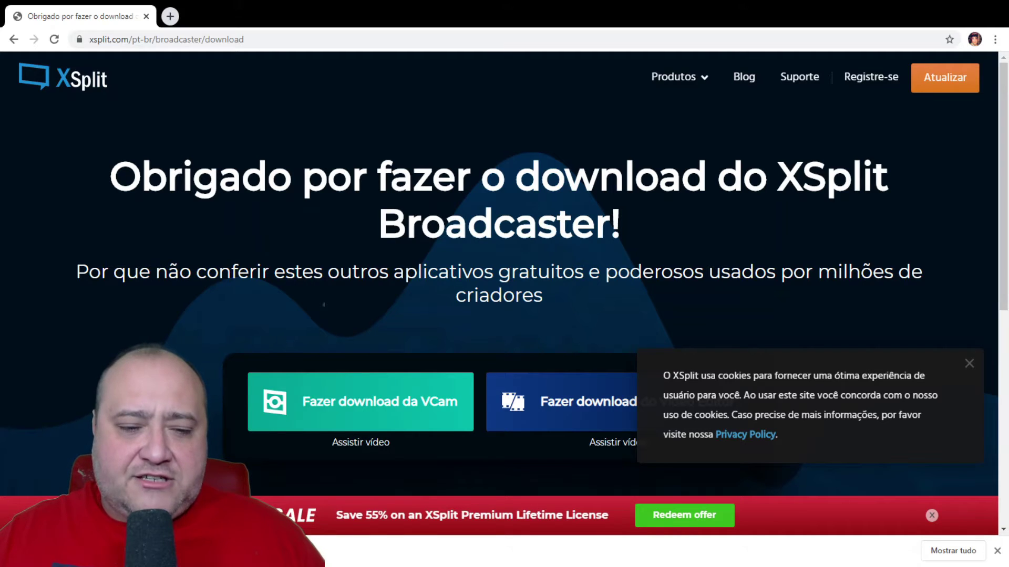
click(12, 40)
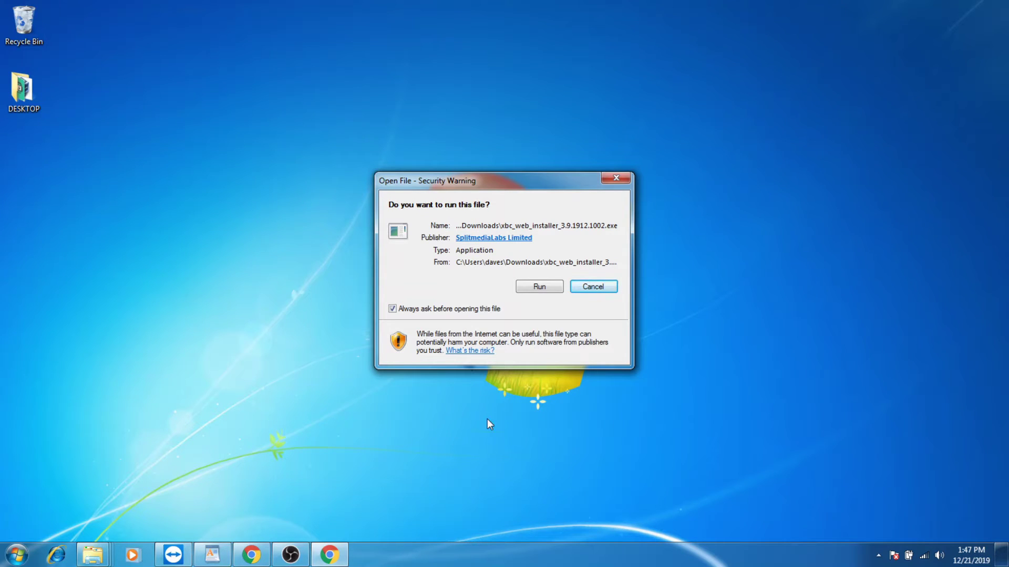
Run the installer xbc_web_installer_3.9.1912.1002.exe and set the setup language to Português (Brasil)
click(537, 287)
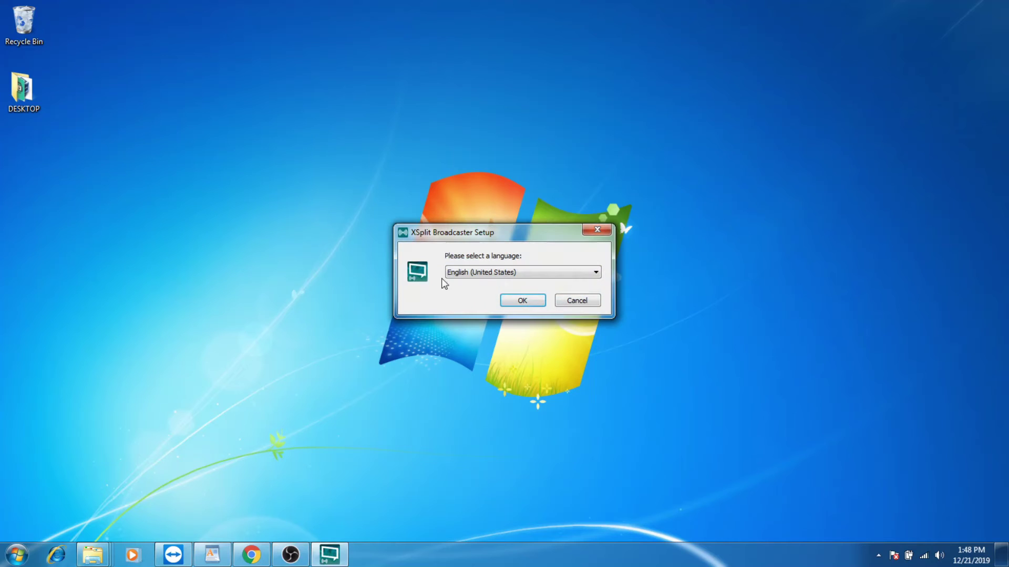
click(500, 273)
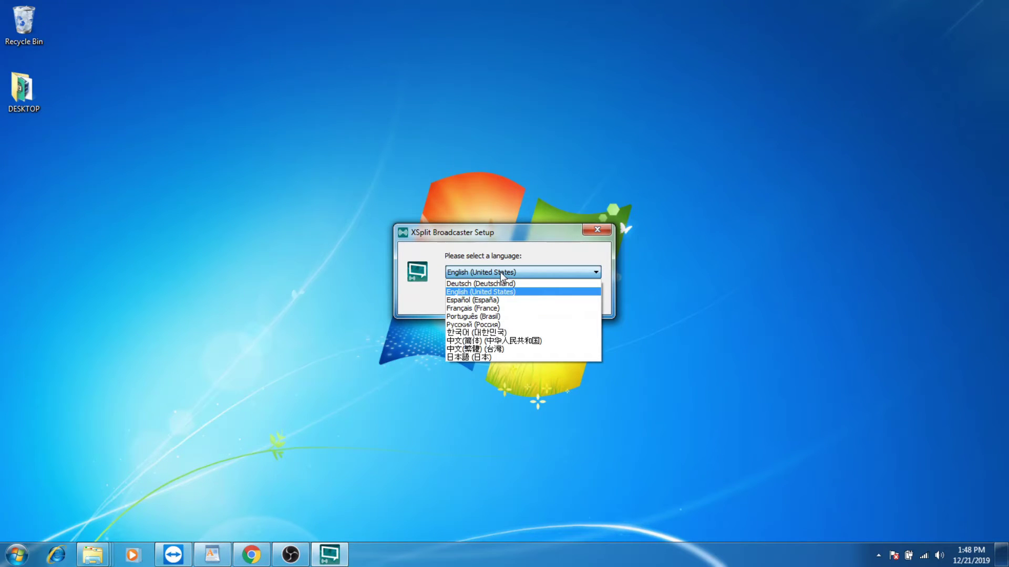
click(491, 317)
click(541, 303)
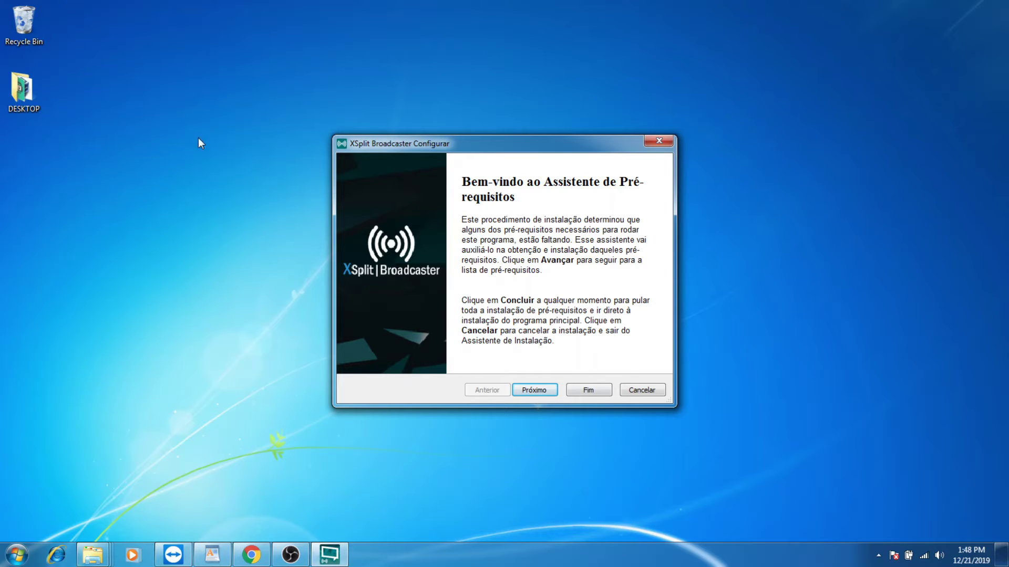
Install the Adobe Flash Player for Internet Explorer prerequisite and close its installer
click(531, 390)
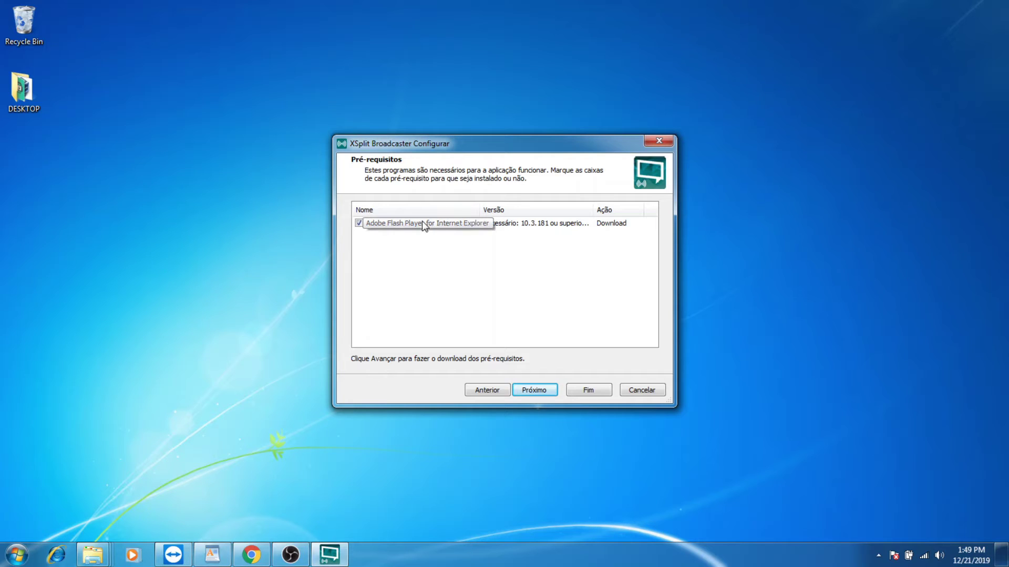
click(541, 391)
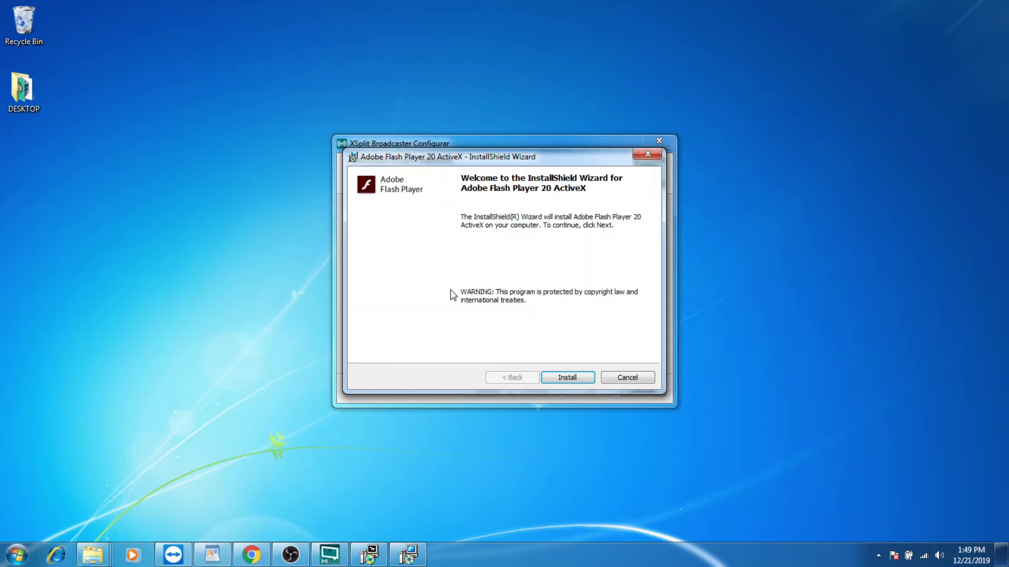
click(585, 378)
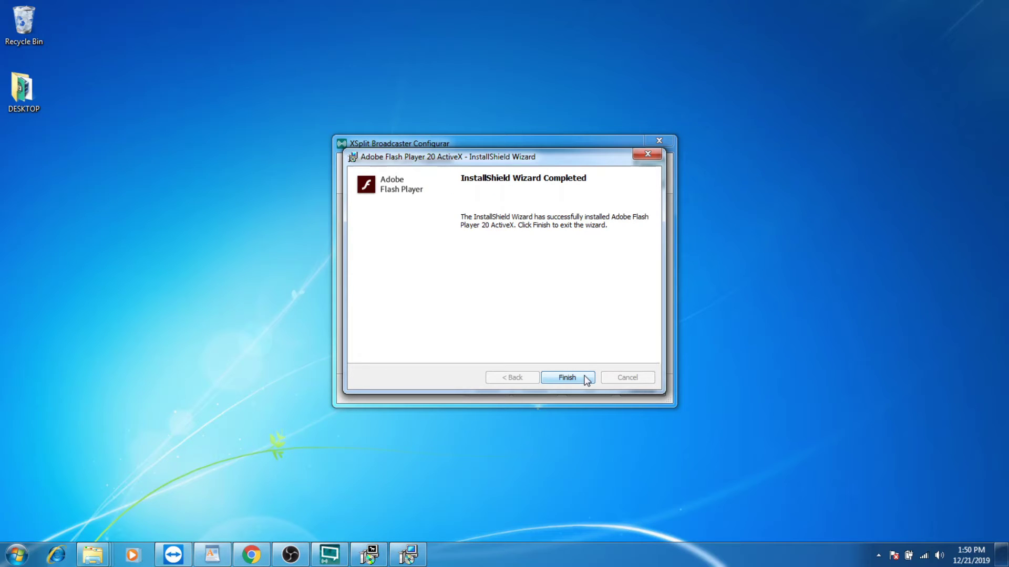
click(585, 378)
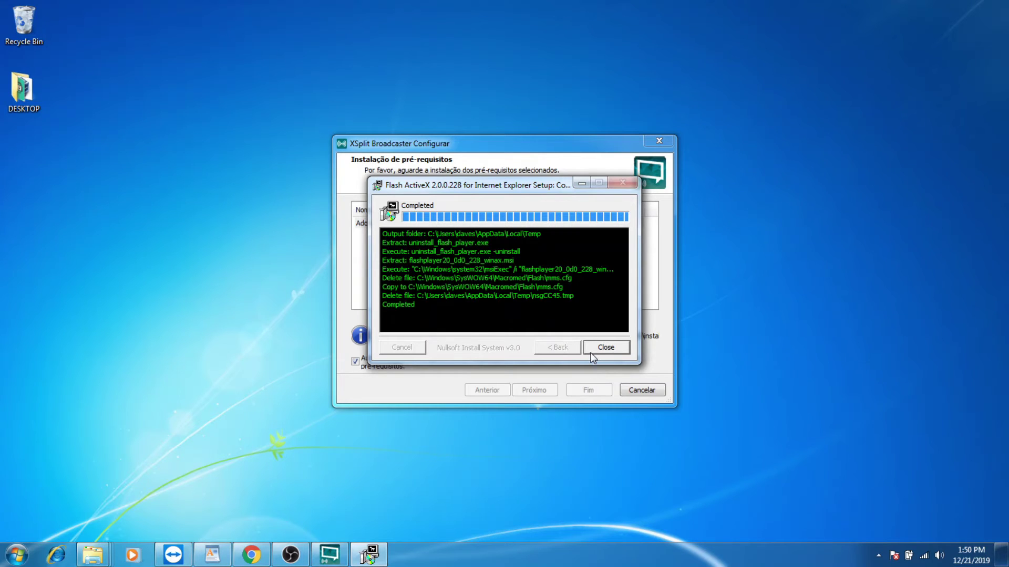
click(591, 353)
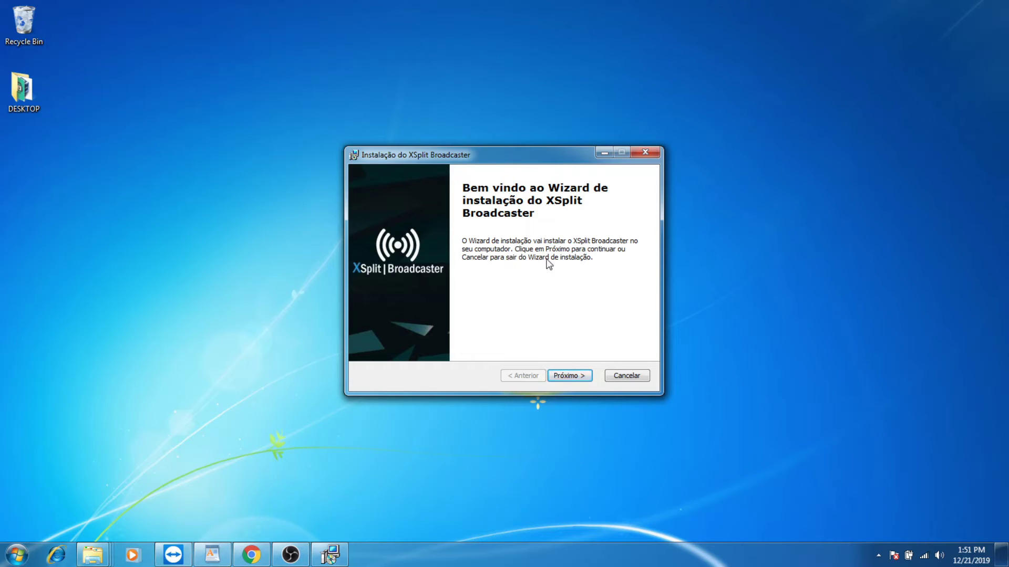
Install XSplit Broadcaster in the default folder with desktop and Start menu shortcuts, and launch it on finishing
click(575, 374)
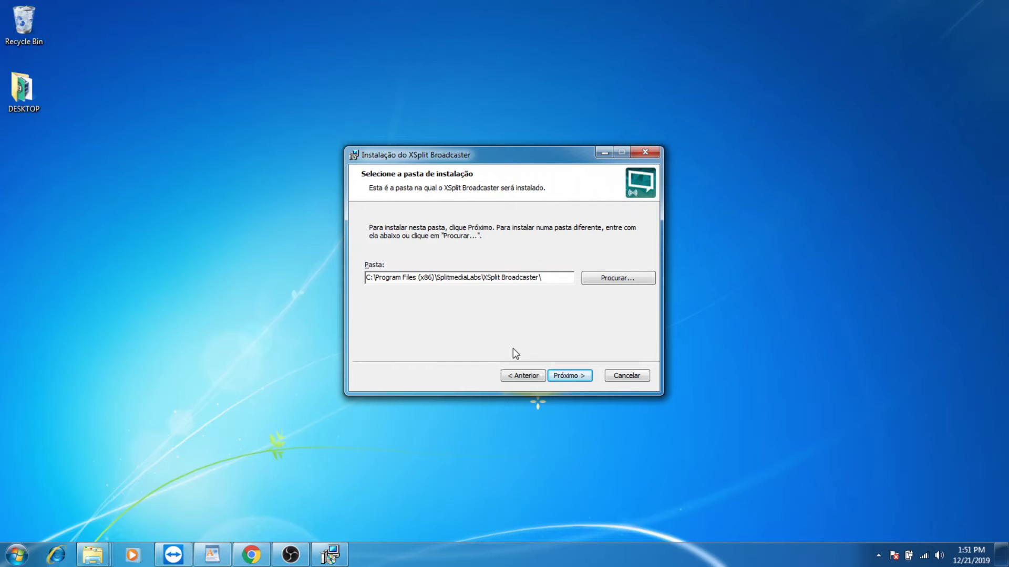
click(560, 376)
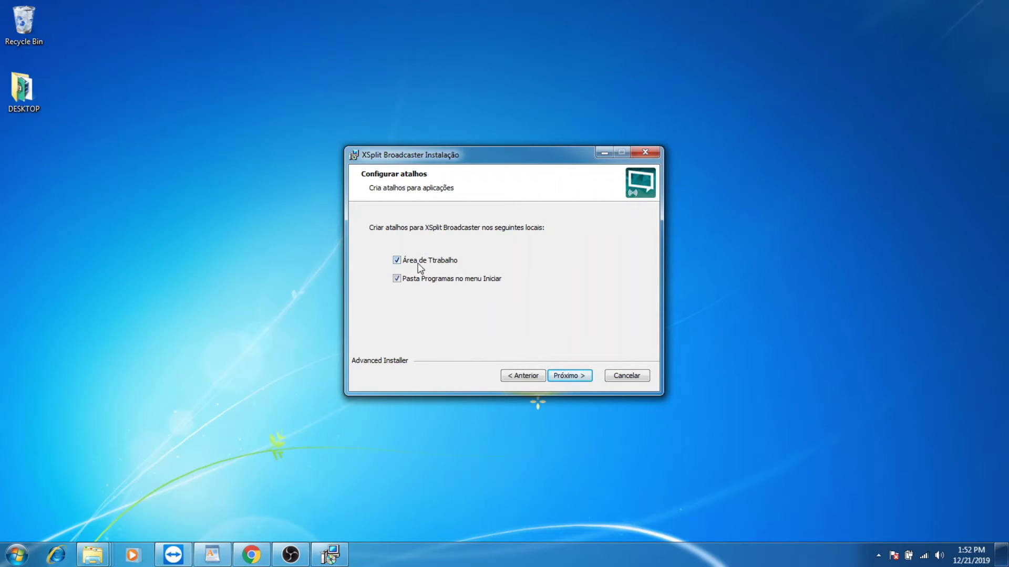
click(588, 380)
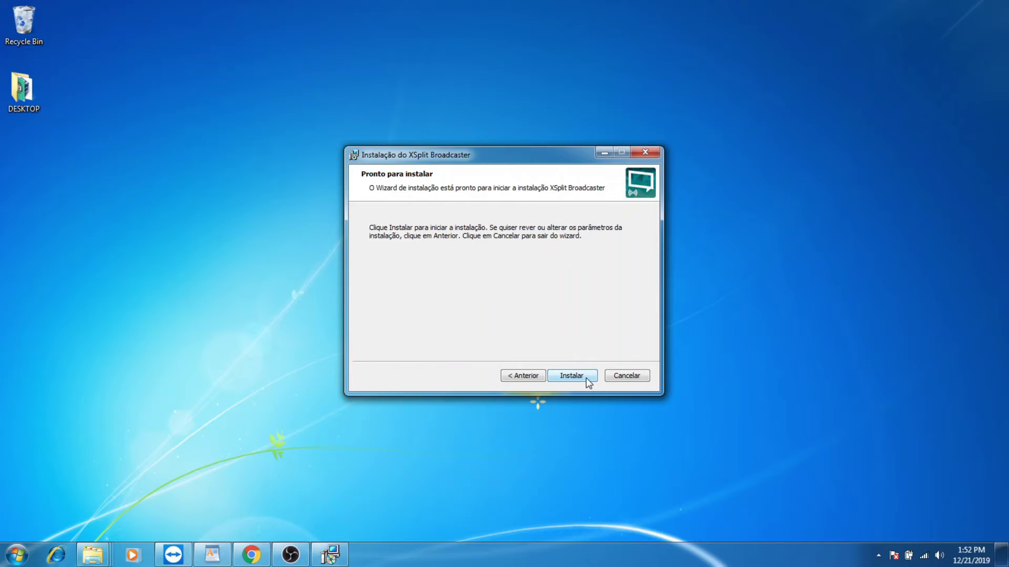
click(582, 384)
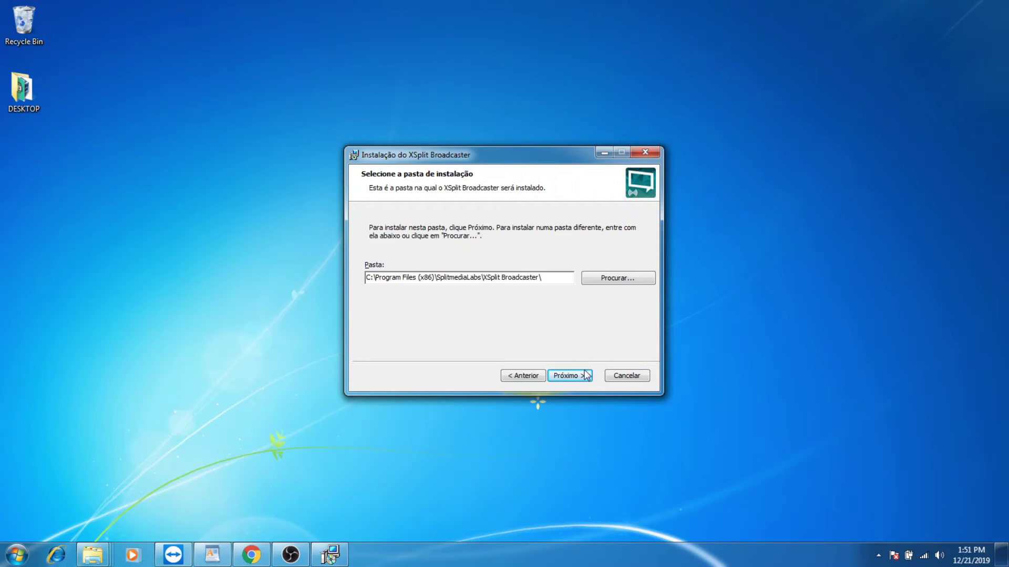
click(581, 379)
click(581, 379)
click(582, 380)
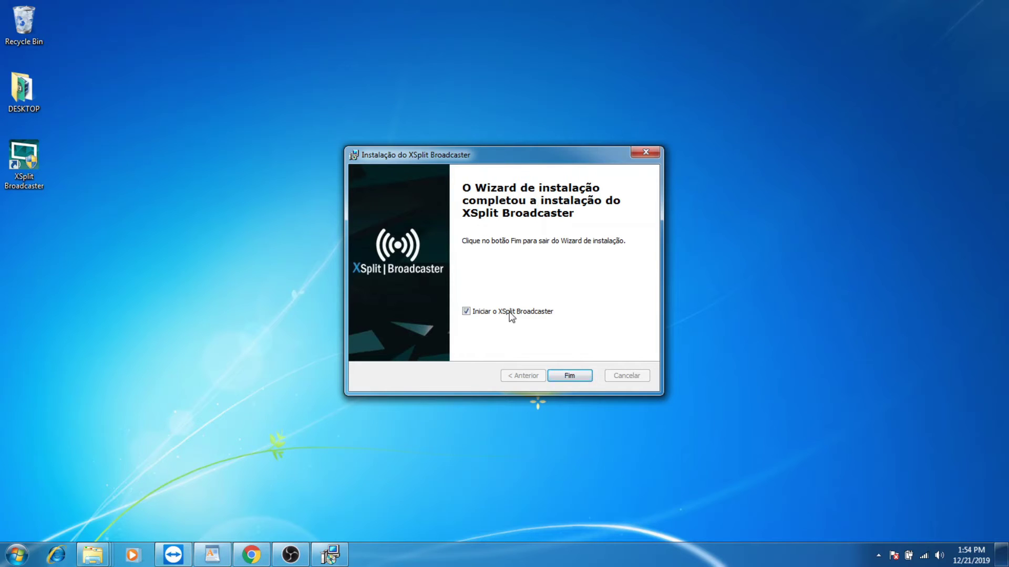
click(569, 376)
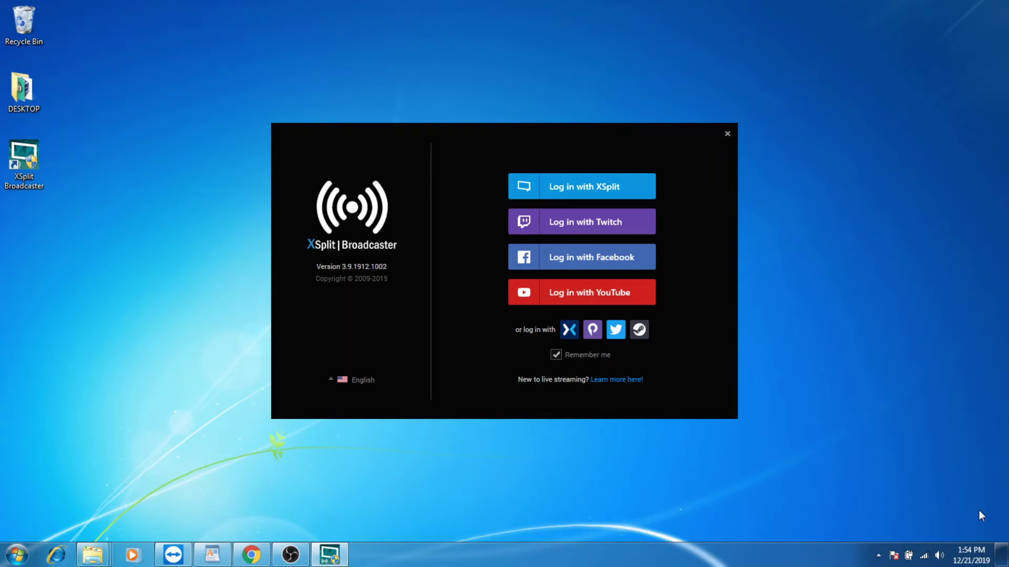
Synchronize the Windows clock with the internet time server time.windows.com
click(964, 554)
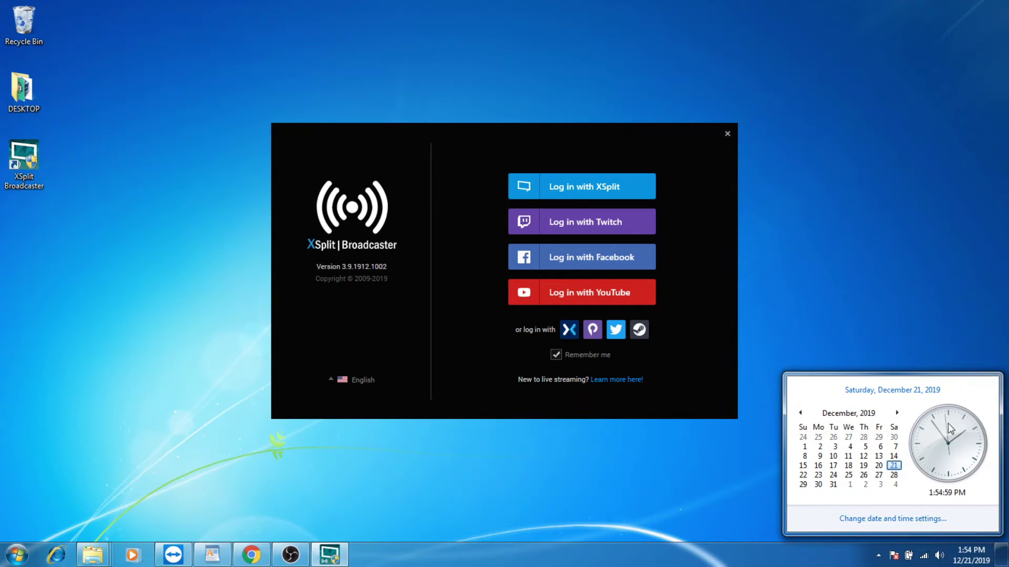
click(872, 518)
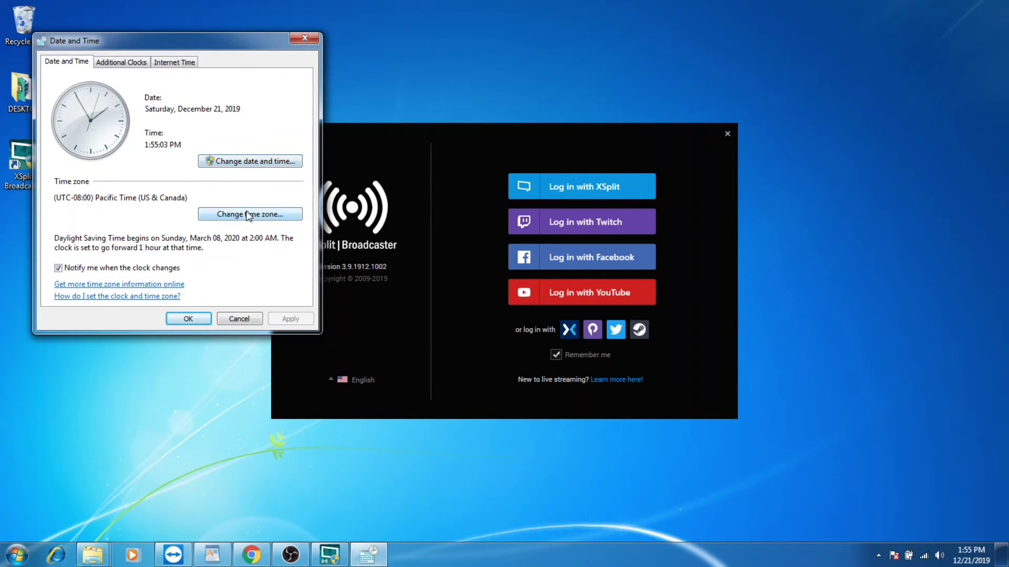
click(114, 62)
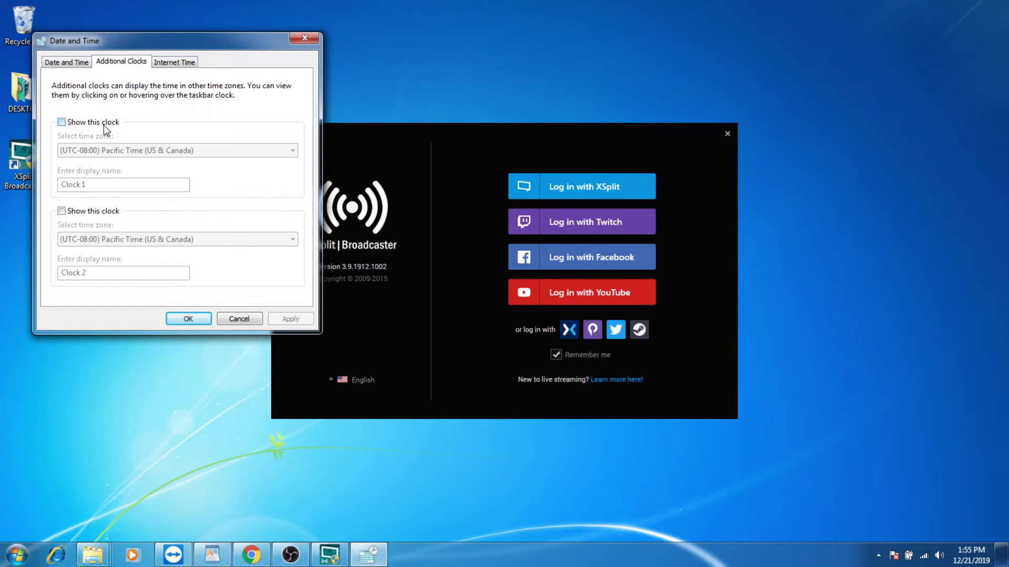
click(184, 63)
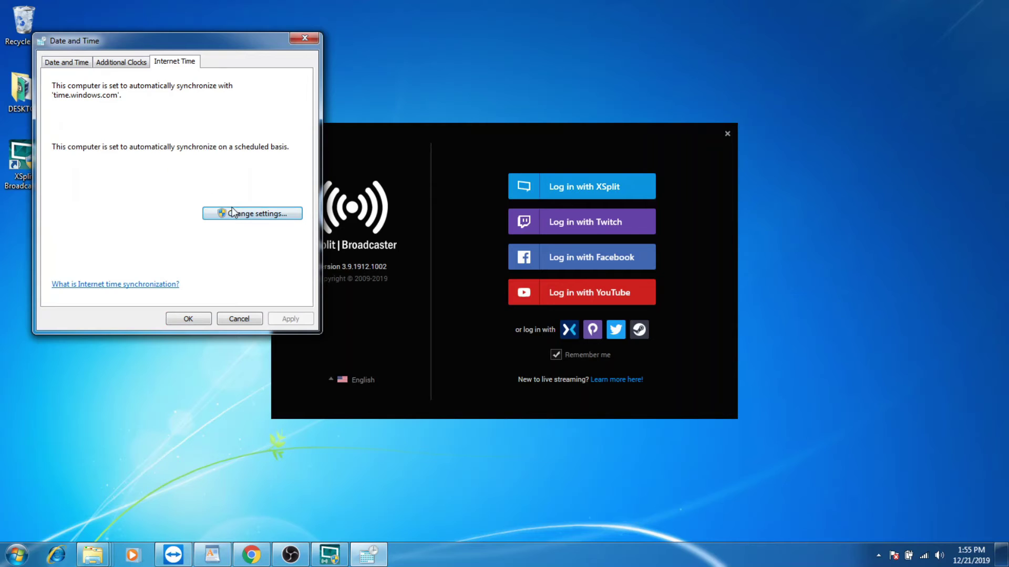
click(232, 215)
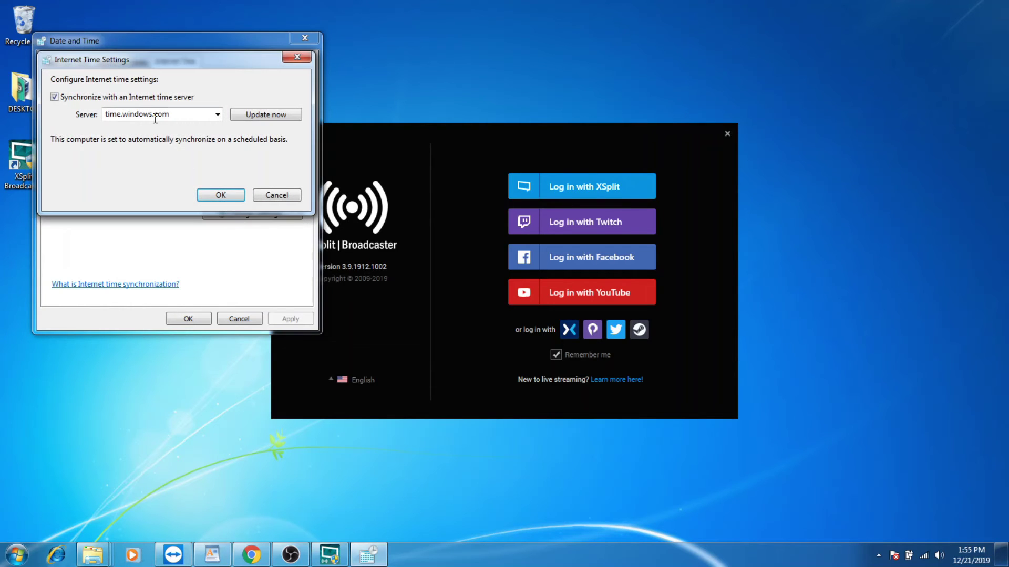
click(232, 197)
click(258, 217)
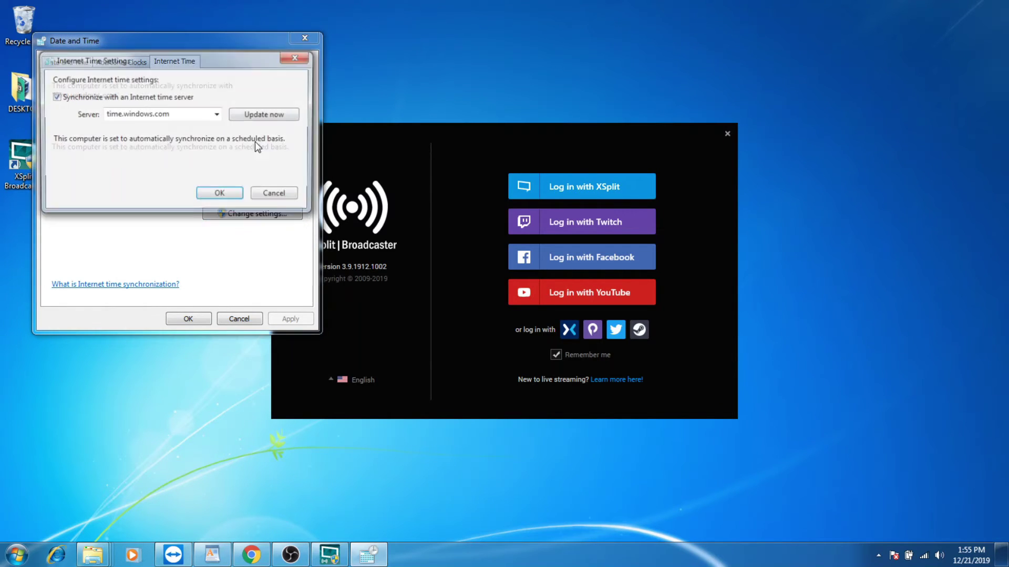
click(260, 114)
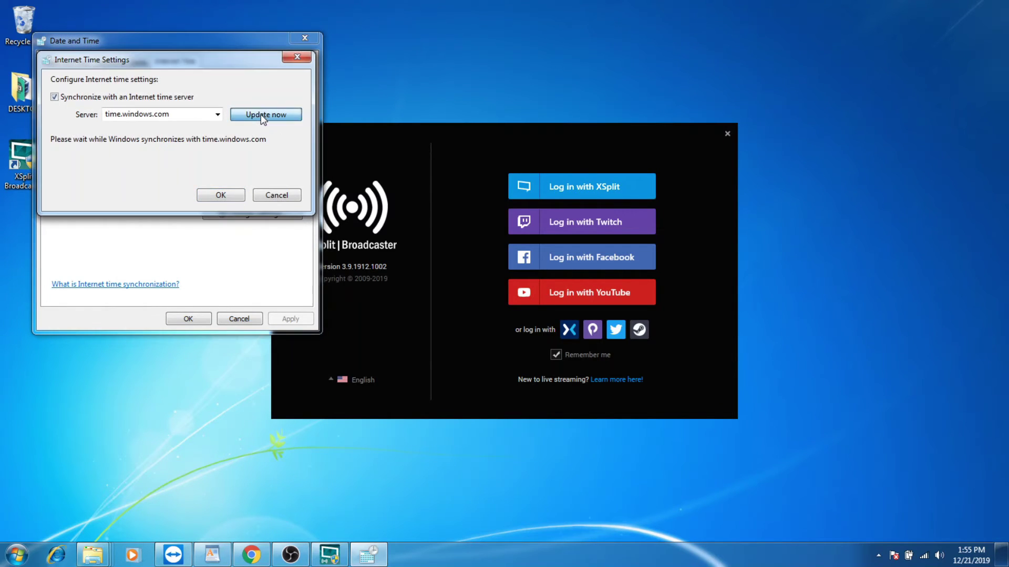
click(225, 195)
Set the Windows clock's hour back to 12 PM and accept the date and time settings
click(123, 63)
click(59, 64)
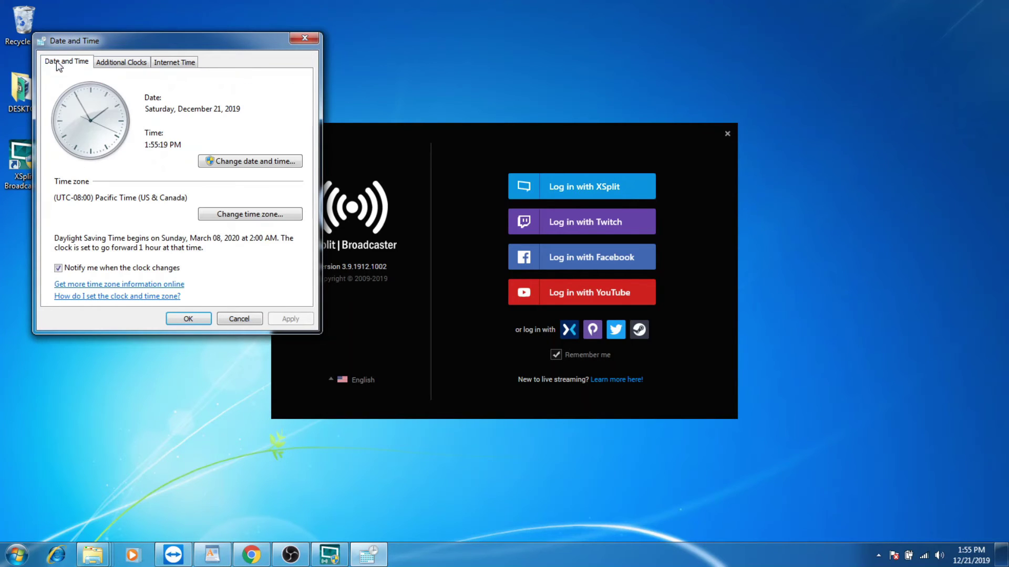
click(221, 162)
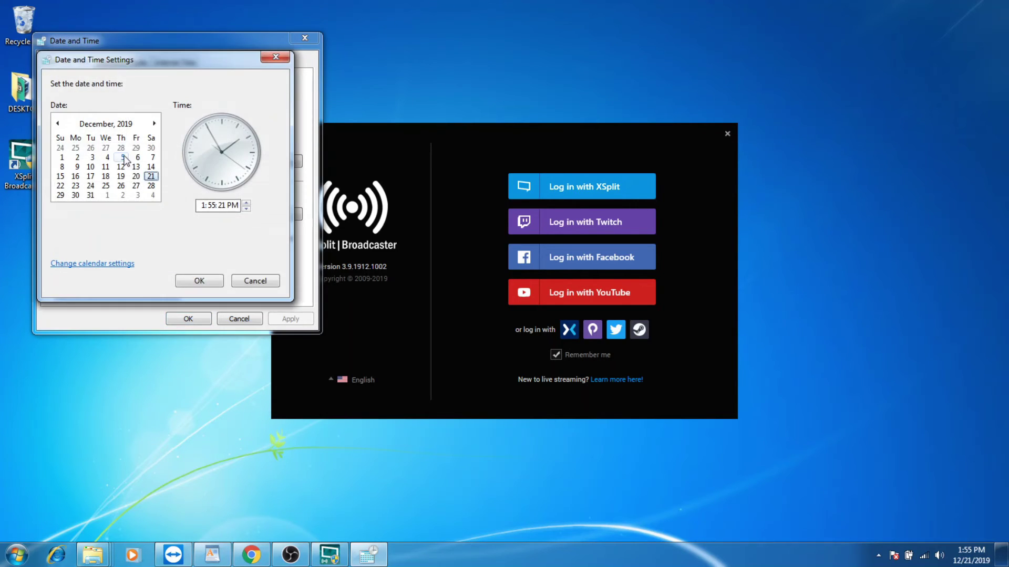
click(244, 209)
click(245, 209)
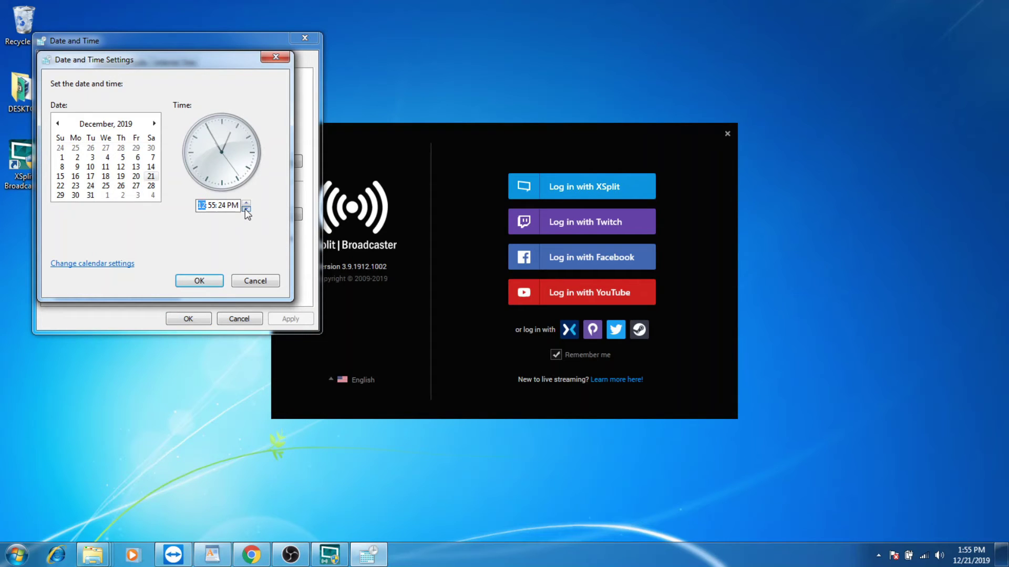
click(194, 281)
click(188, 318)
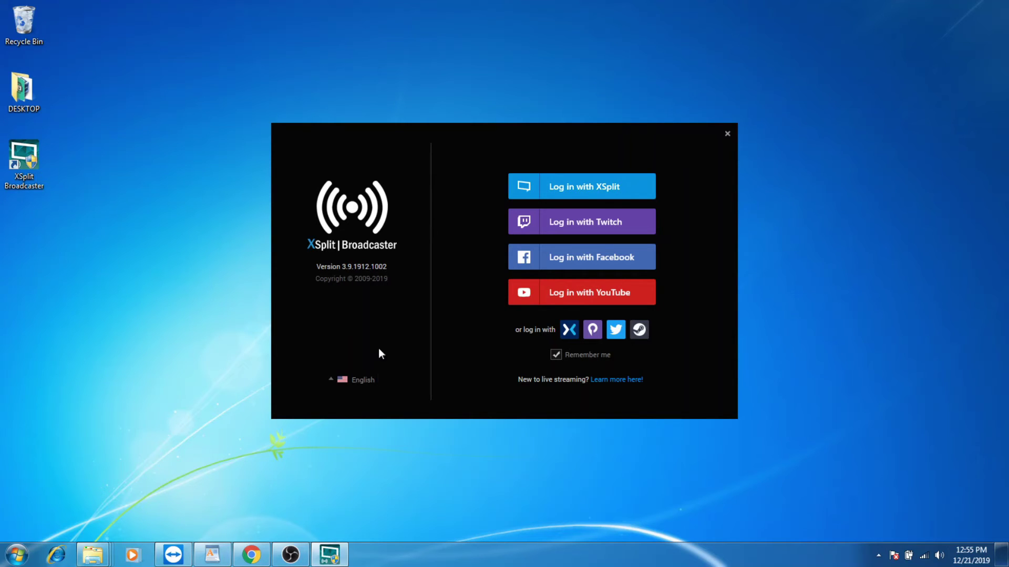
Change the login window's language to Português Brasileiro
click(350, 388)
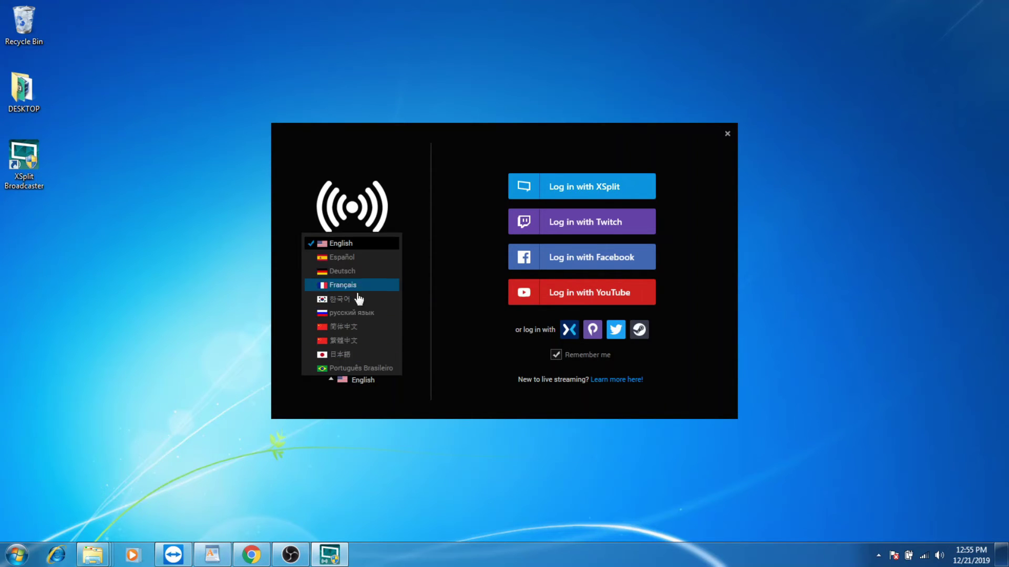
click(343, 370)
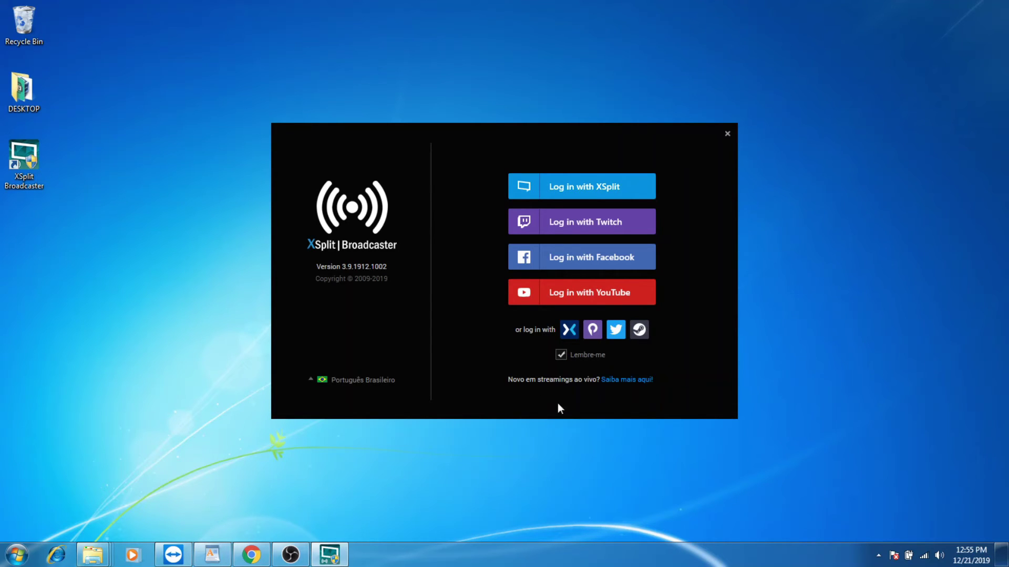
View the learn-more page for newcomers to live streaming, close it and return to the login window
click(640, 383)
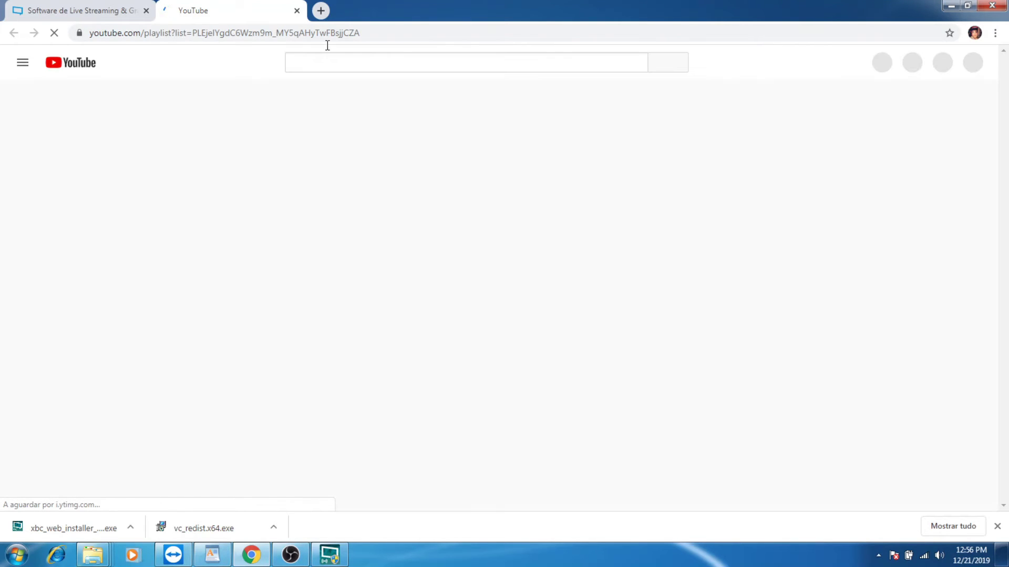
key(ctrl+w)
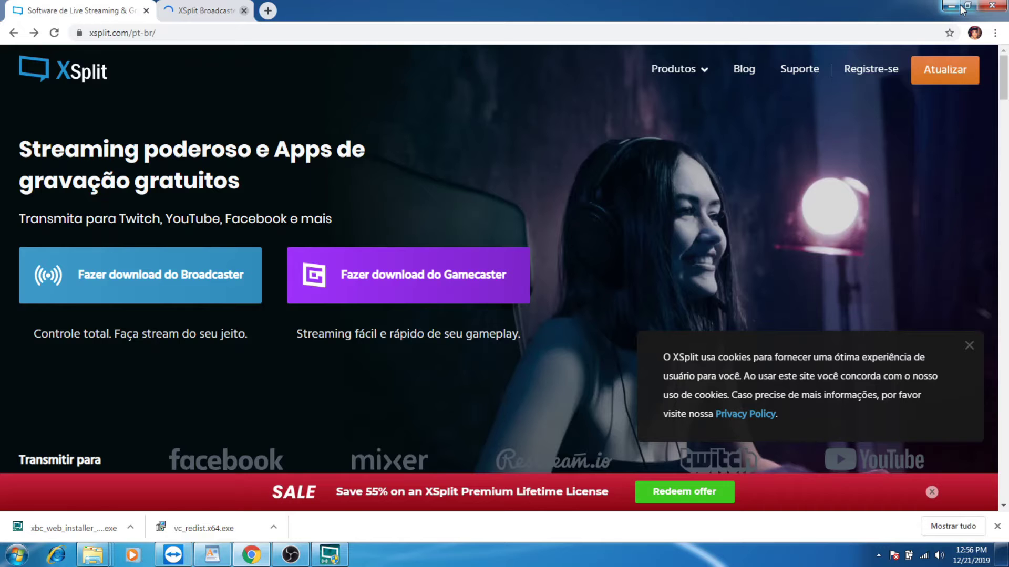
click(955, 6)
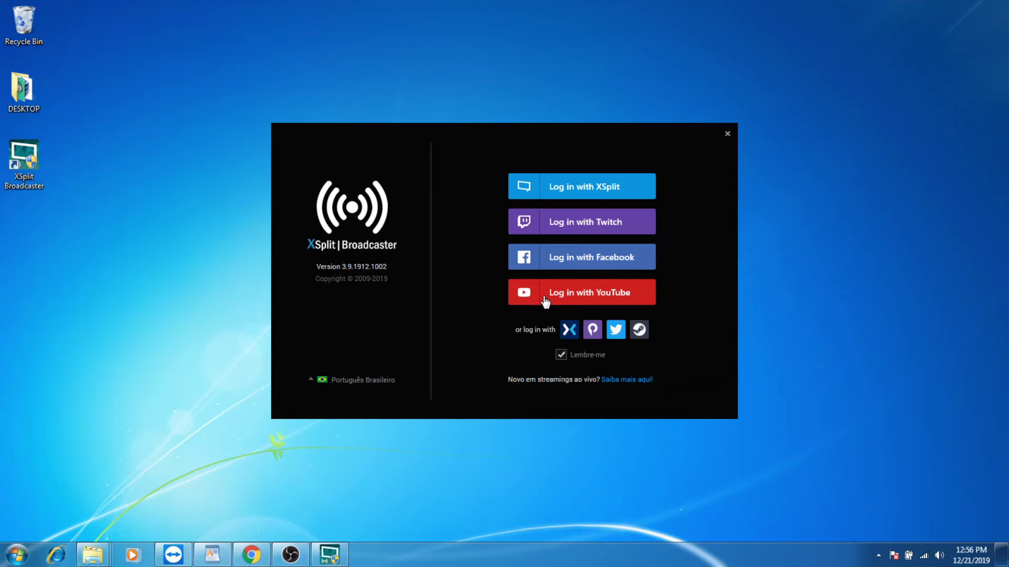
Log in with YouTube, choosing the personal Google account and allowing XSplit to access it
click(582, 293)
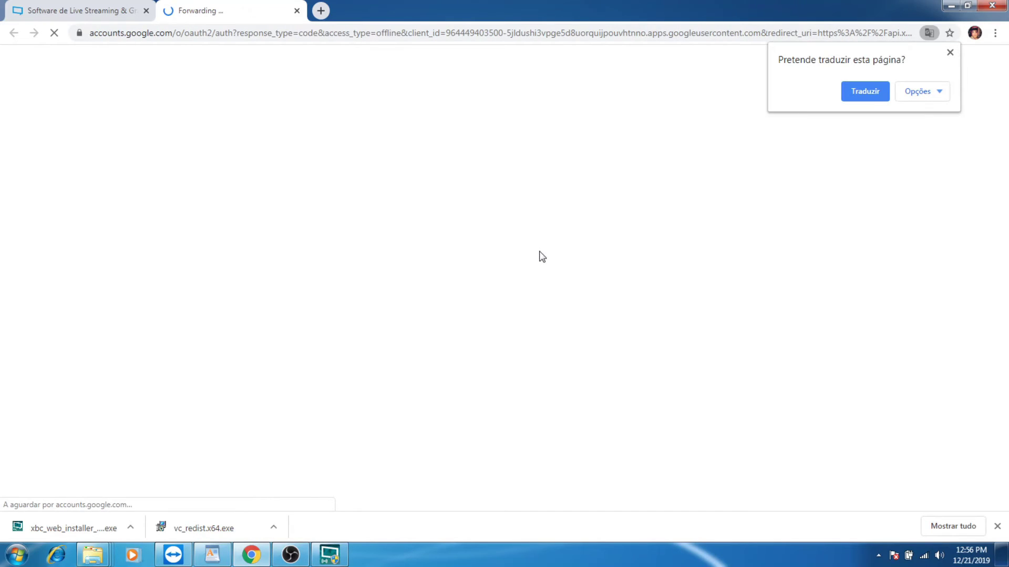
click(949, 55)
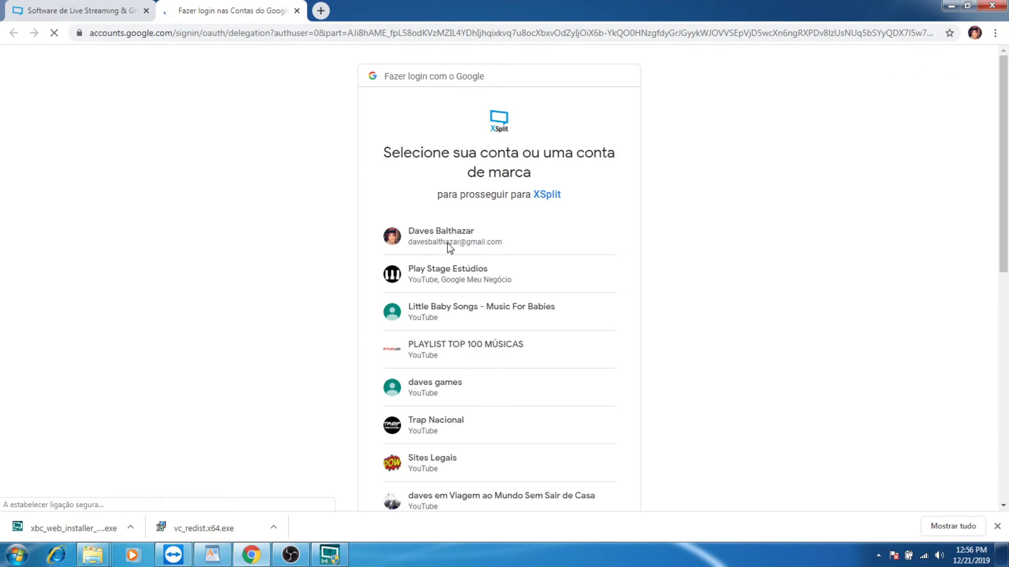
click(447, 243)
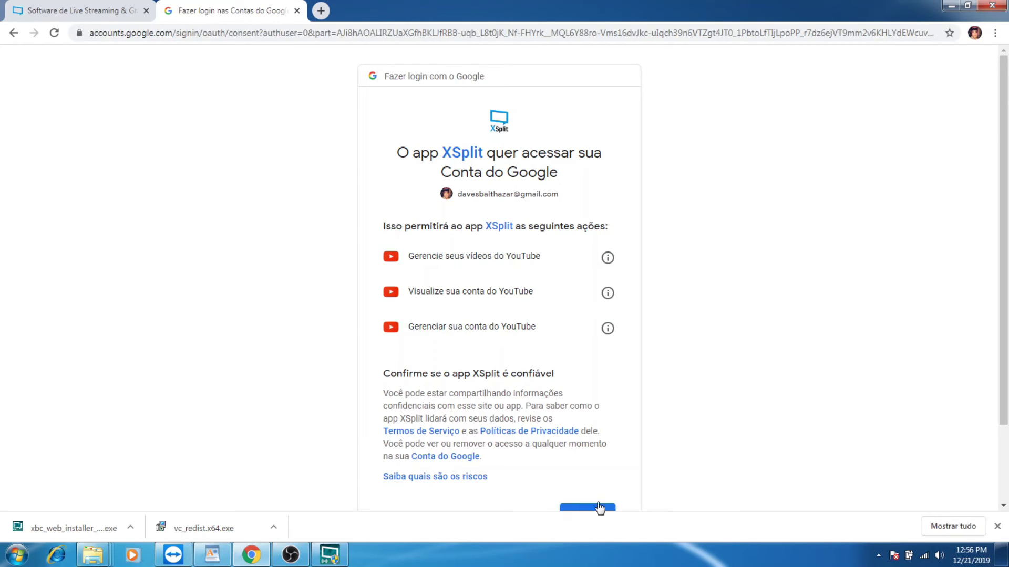
scroll(588, 420, down, 2)
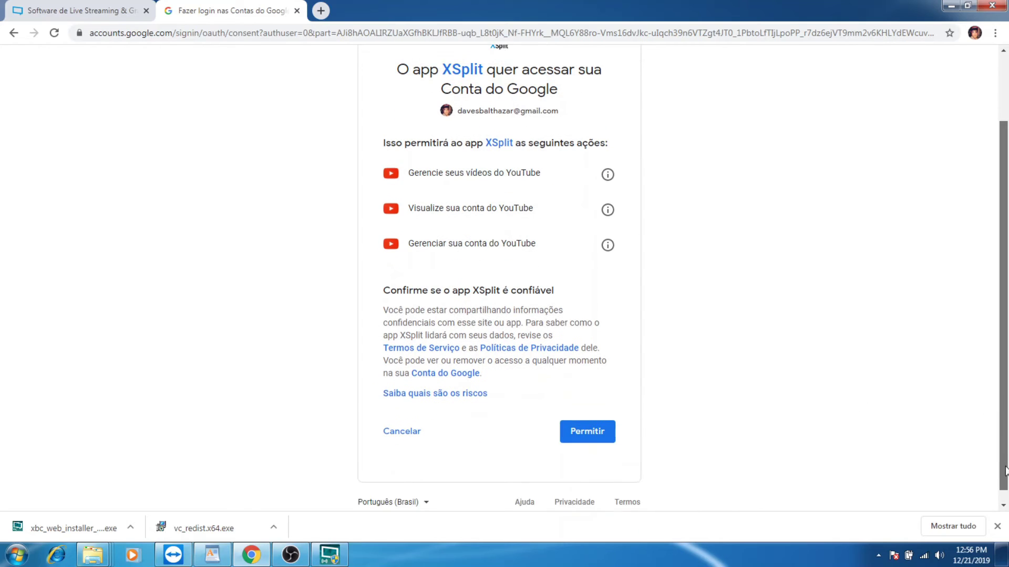
click(594, 426)
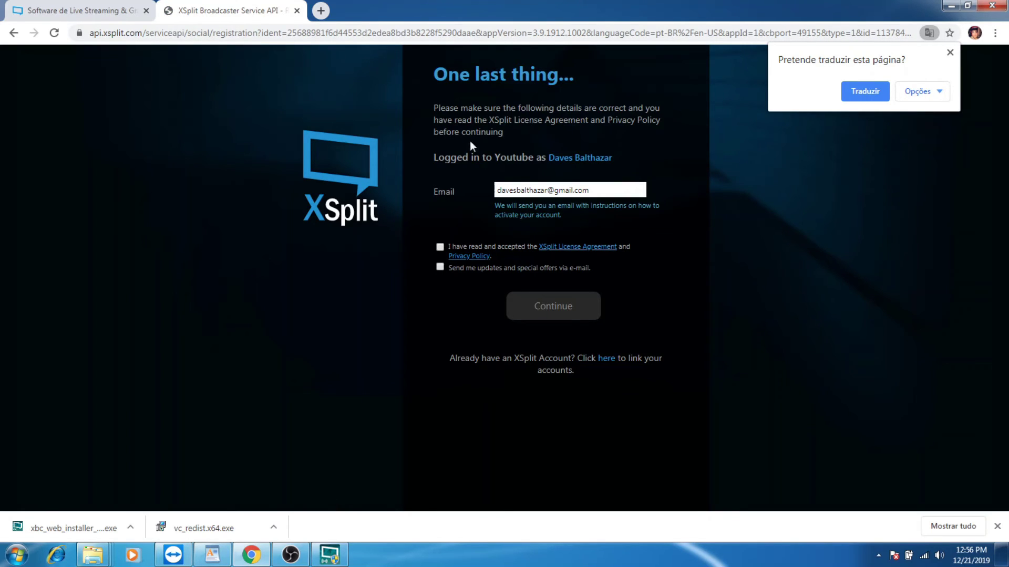
Complete the registration with the XSplit License Agreement and Privacy Policy accepted and e-mail updates and offers declined, and minimize the browser
click(438, 244)
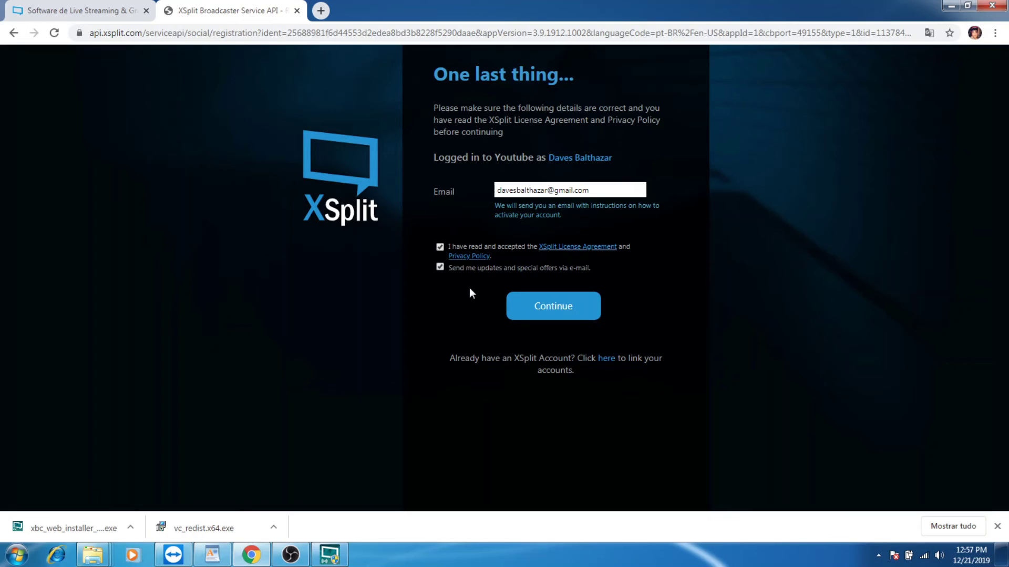
click(440, 267)
click(572, 312)
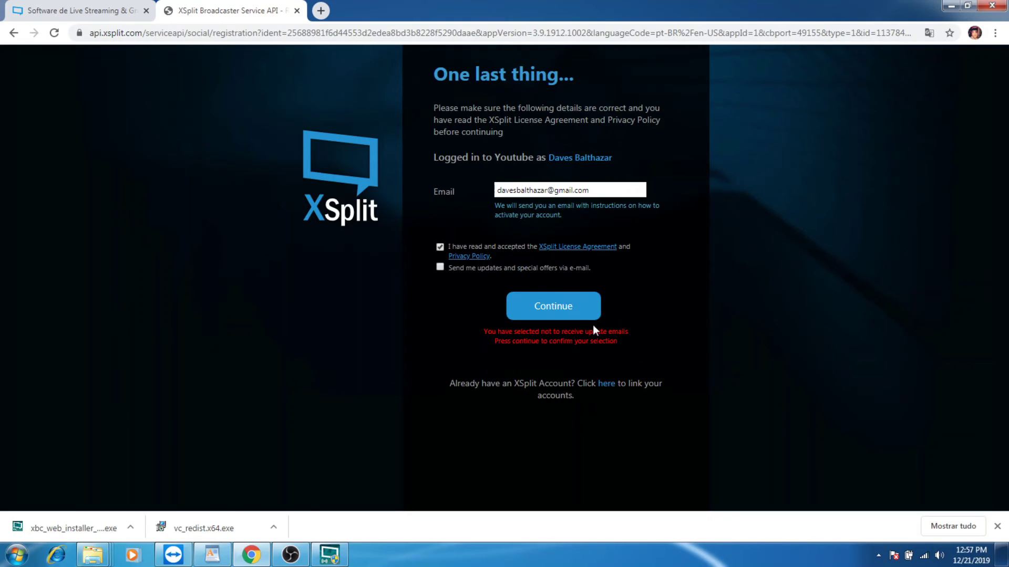
click(555, 304)
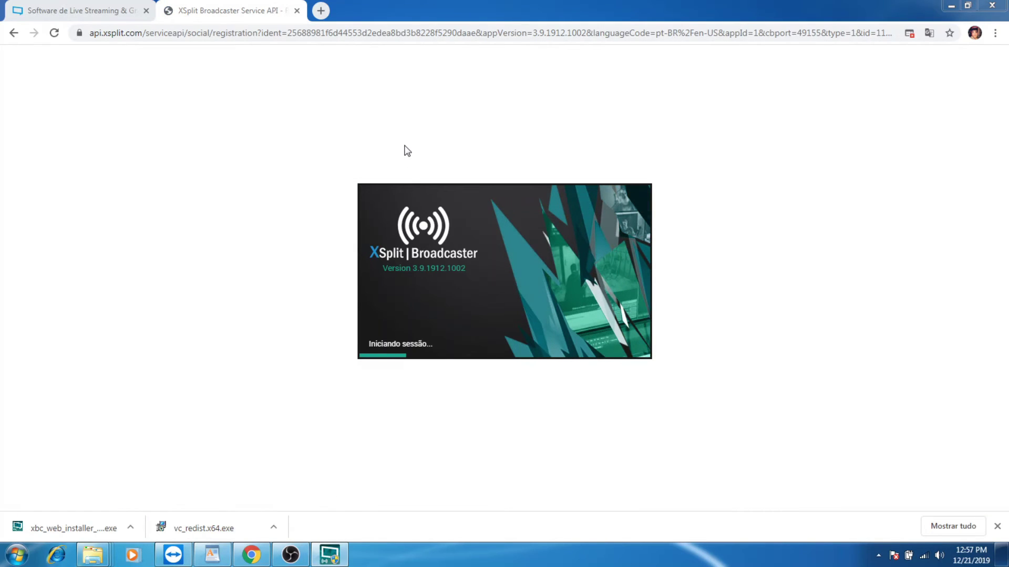
click(951, 6)
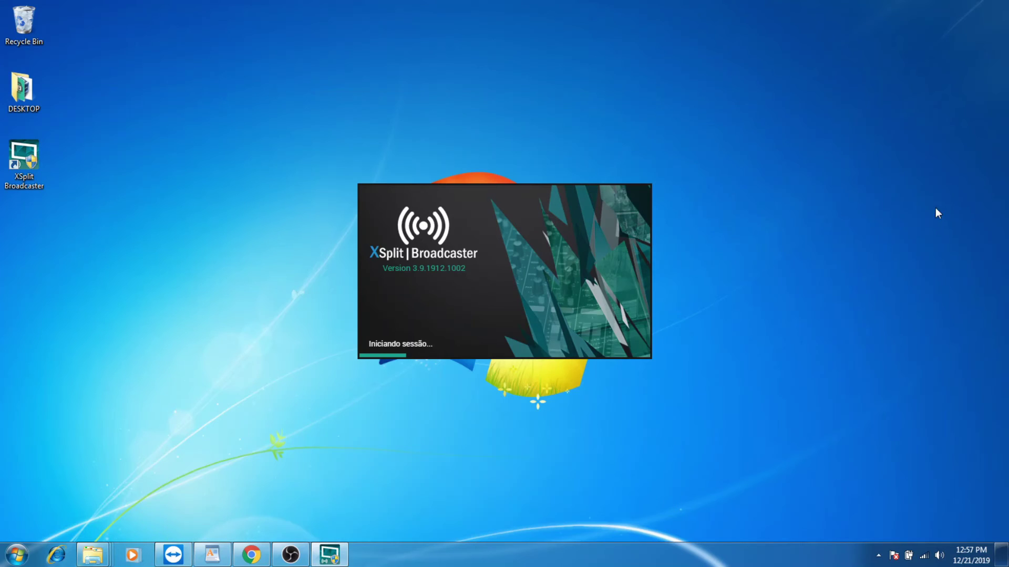